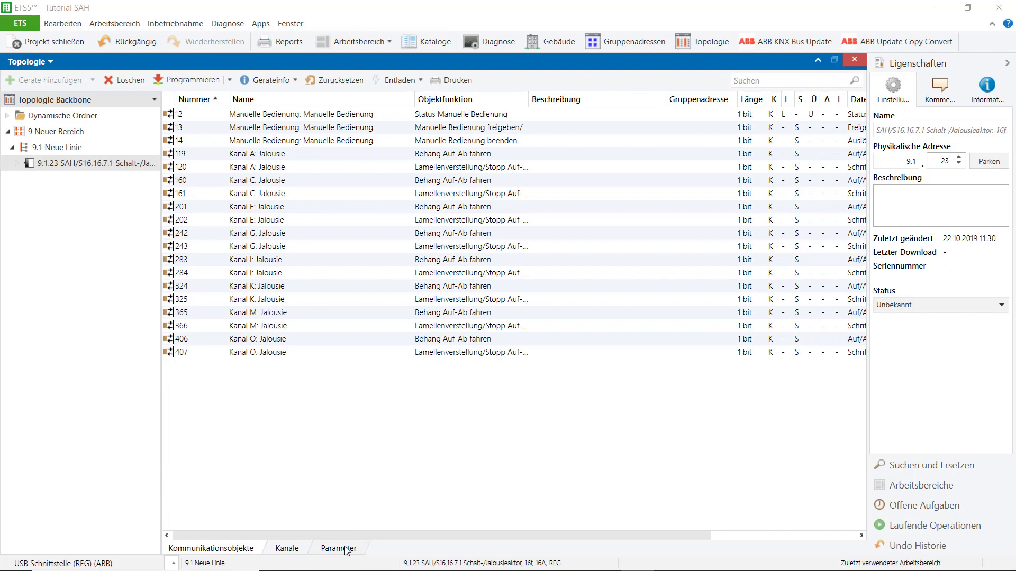
# Review the Grundeinstellungen and Antrieb parameters of Vorlage Jalousieaktor, including the Benutzerdefiniert options for the drive's Verzögerungszeit.
pyautogui.click(346, 551)
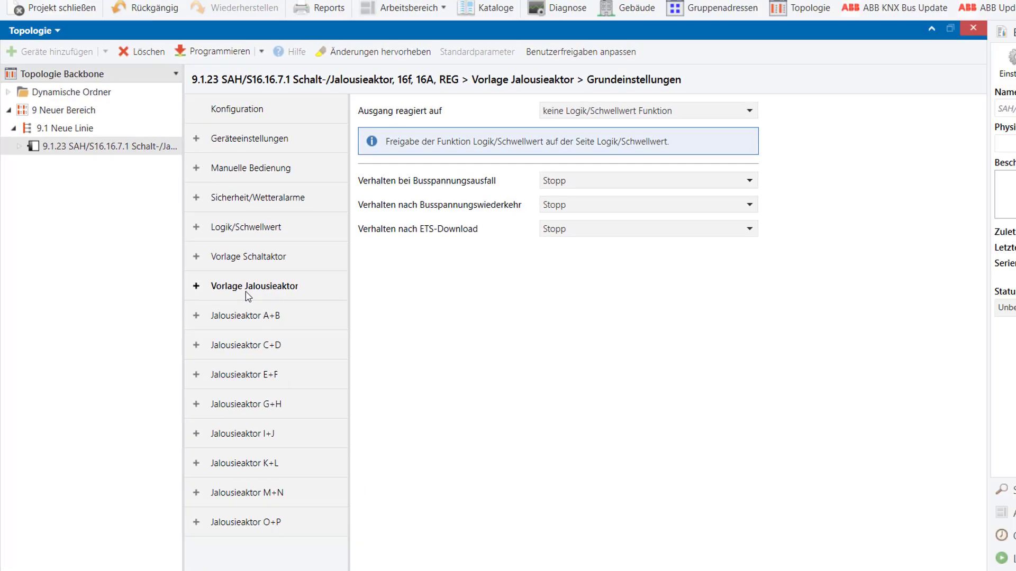
pyautogui.click(246, 289)
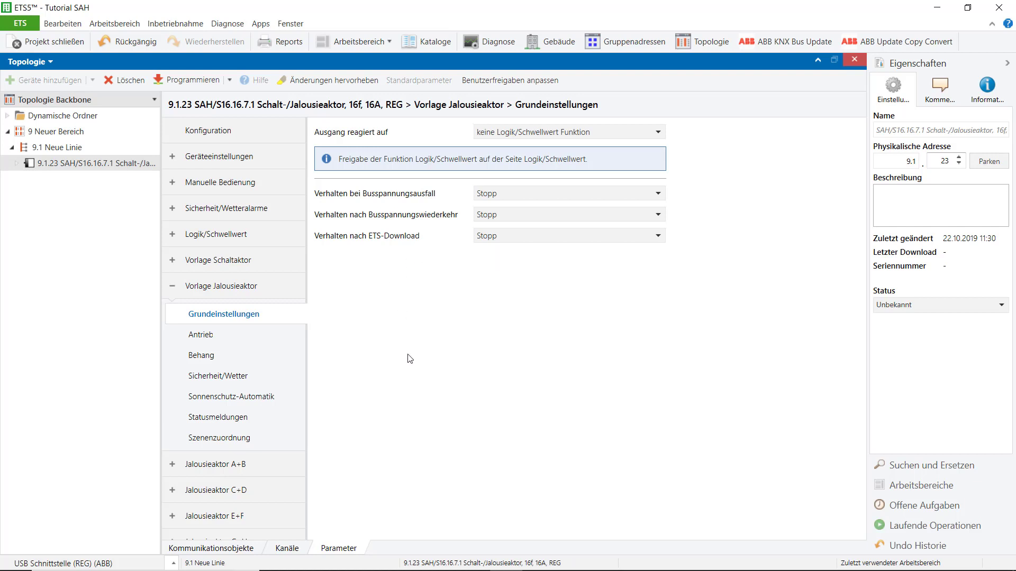
pyautogui.click(218, 334)
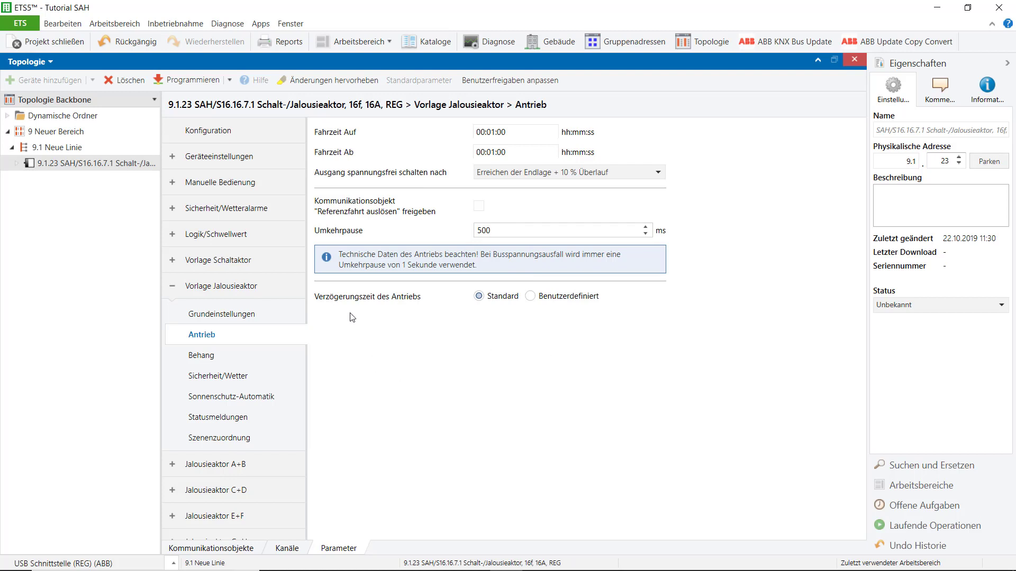
pyautogui.click(530, 296)
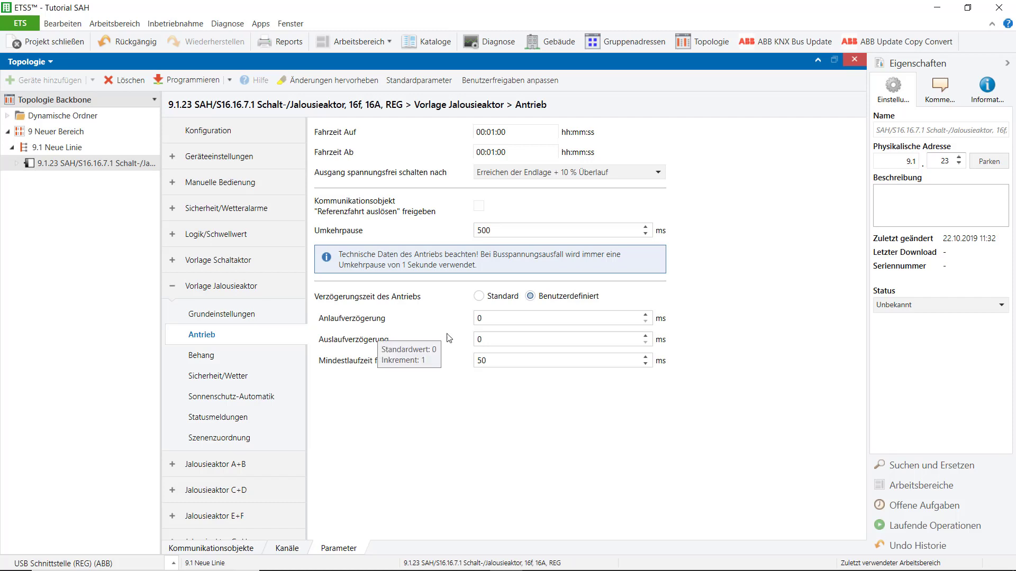
pyautogui.click(478, 299)
# Enable the "Position Höhe/Lamelle anfahren" communication objects in the Behang parameters of Vorlage Jalousieaktor and check the device's communication object list.
pyautogui.click(254, 357)
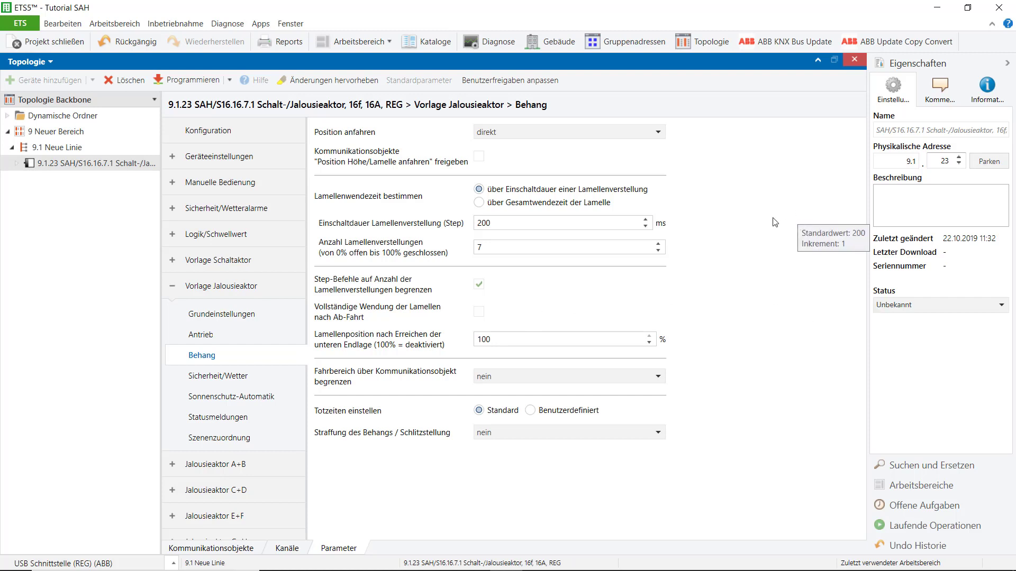
pyautogui.click(659, 134)
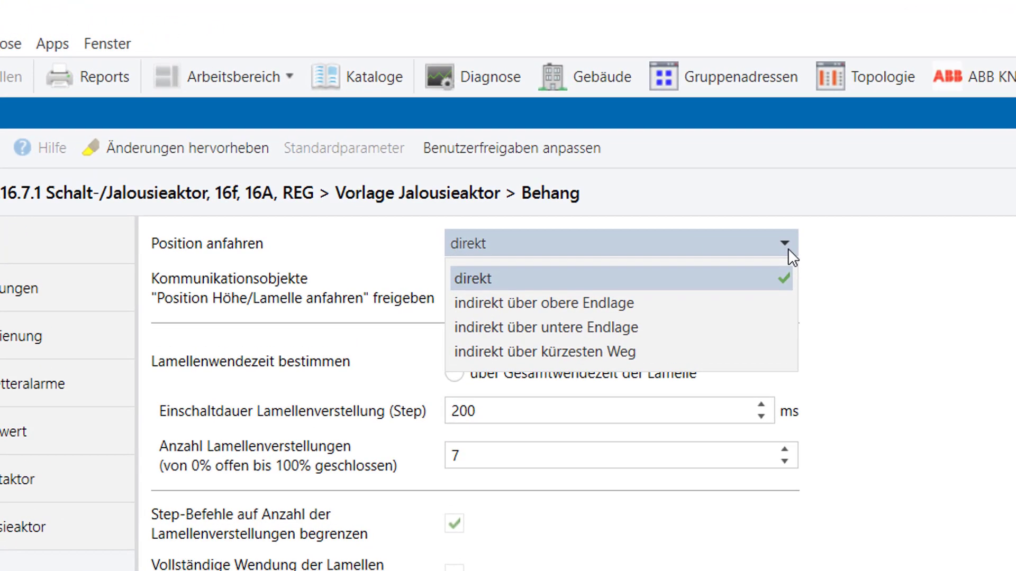
pyautogui.click(831, 259)
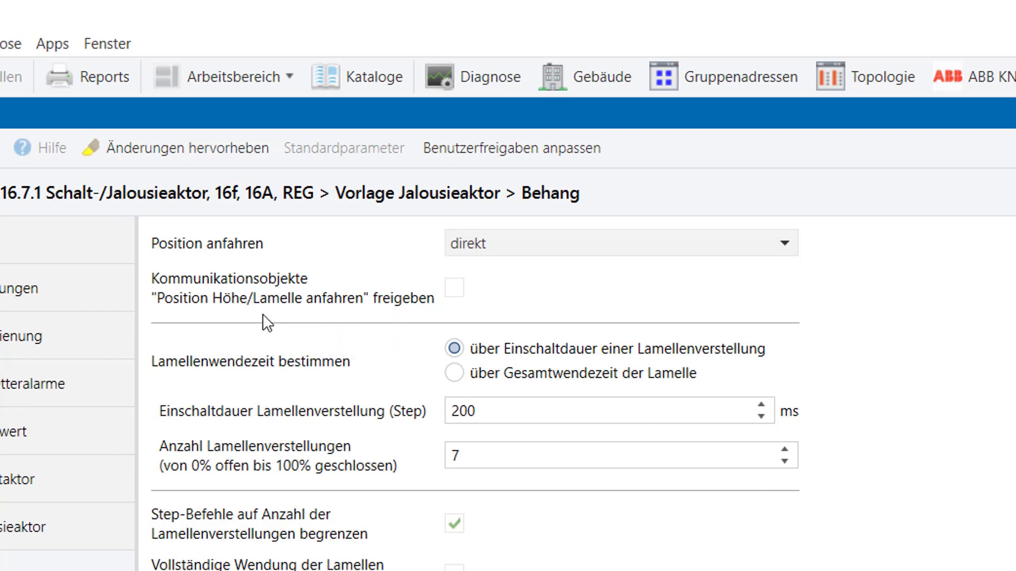
pyautogui.click(454, 289)
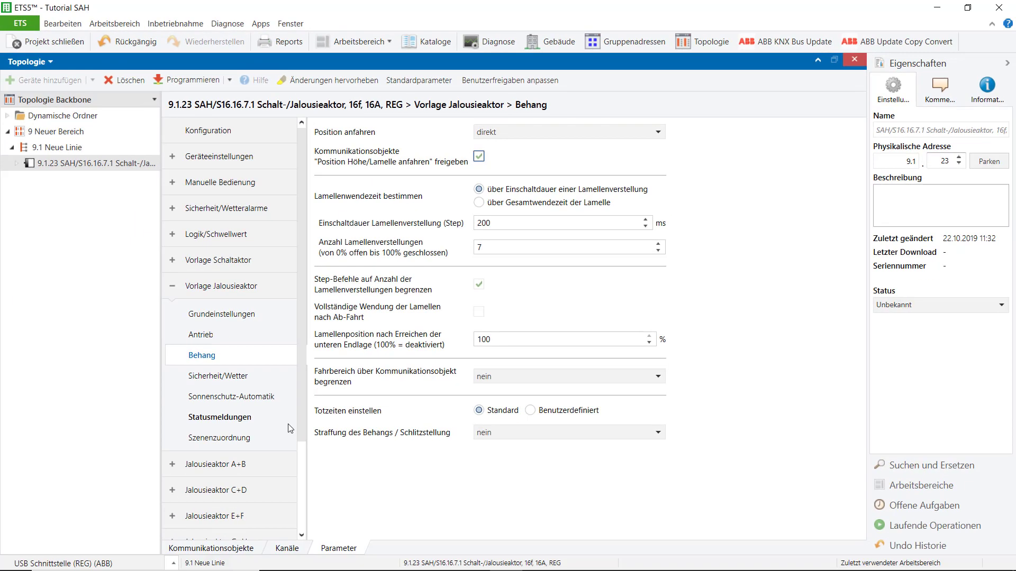
pyautogui.click(221, 548)
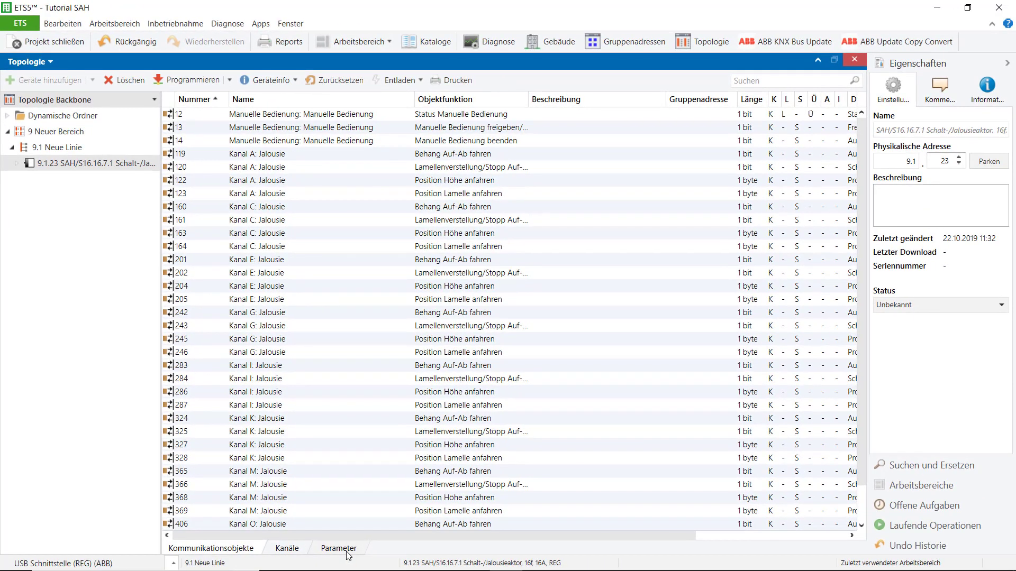
pyautogui.click(347, 553)
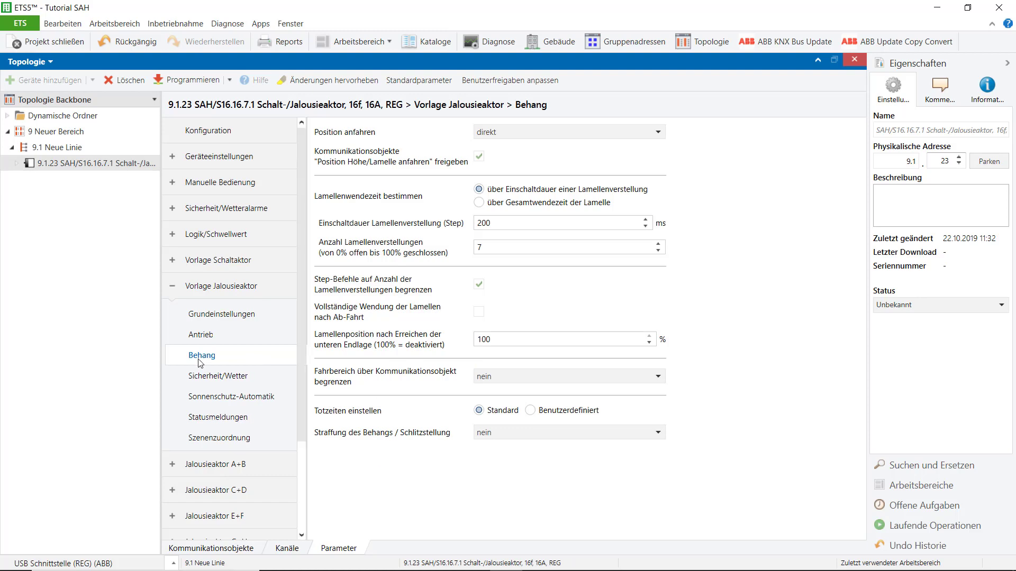
# Review the Sicherheit/Wetter, Sonnenschutz-Automatik, Statusmeldungen and Szenenzuordnung parameters of Vorlage Jalousieaktor.
pyautogui.click(220, 377)
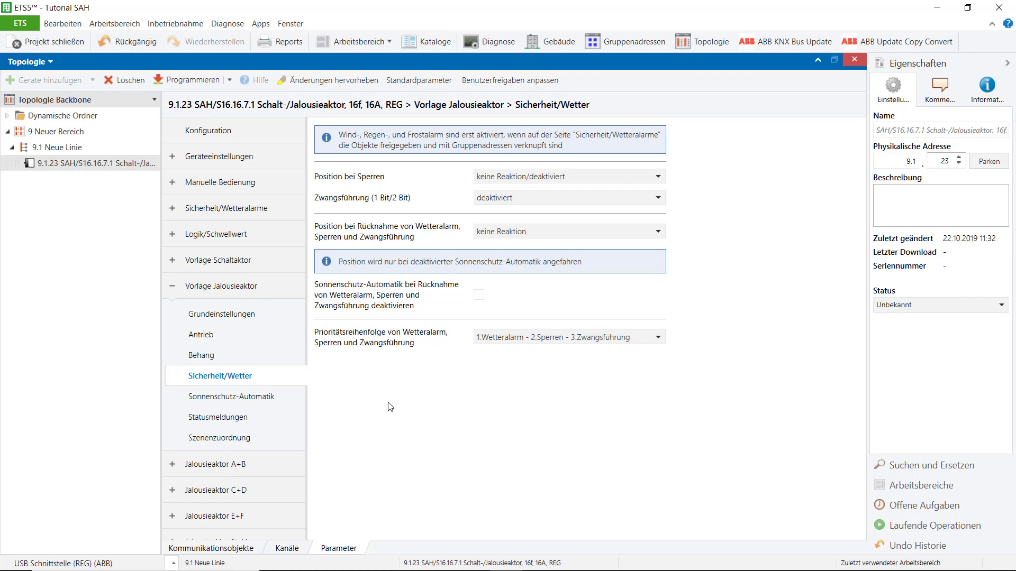
pyautogui.click(222, 398)
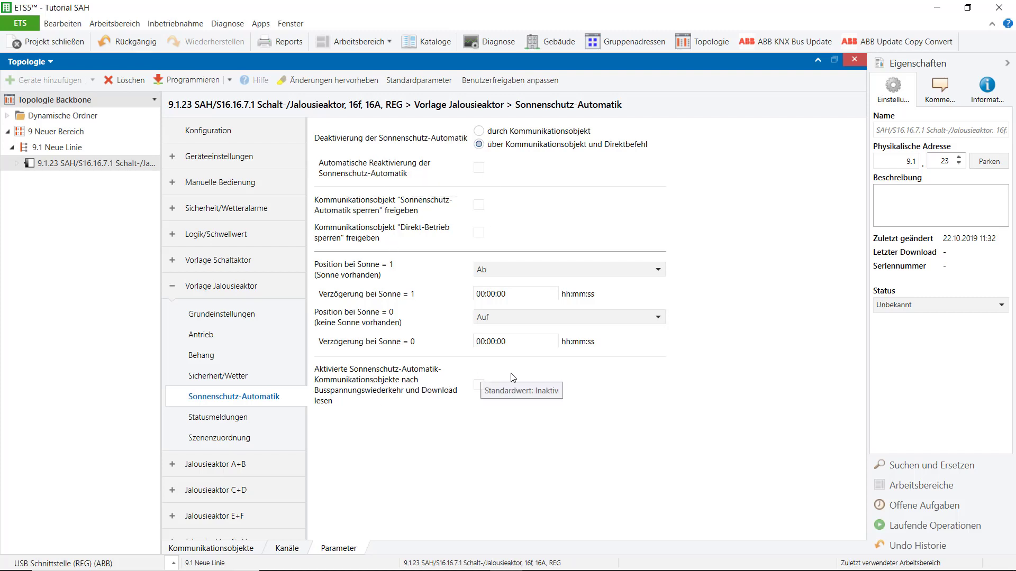
pyautogui.click(222, 420)
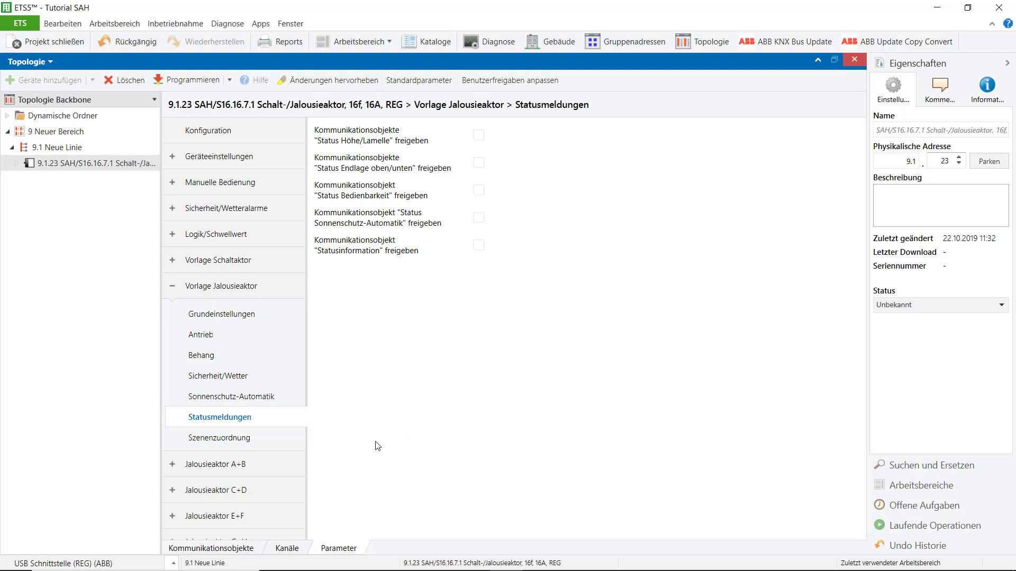
pyautogui.click(237, 438)
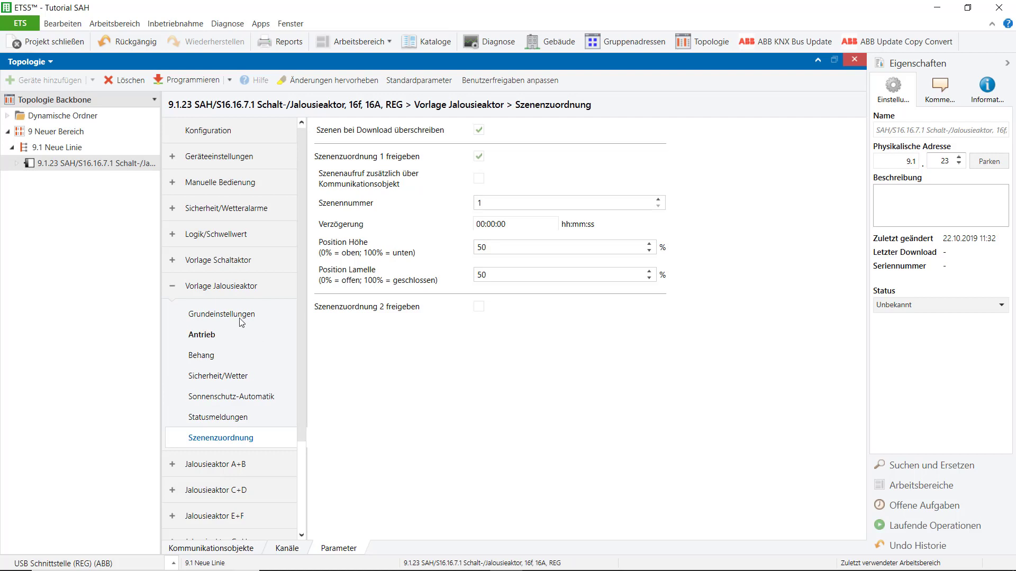
# Examine the Funktionen, Grundeinstellungen, Antrieb, Behang and Statusmeldungen parameters of Jalousieaktor A+B.
pyautogui.click(172, 287)
pyautogui.click(197, 312)
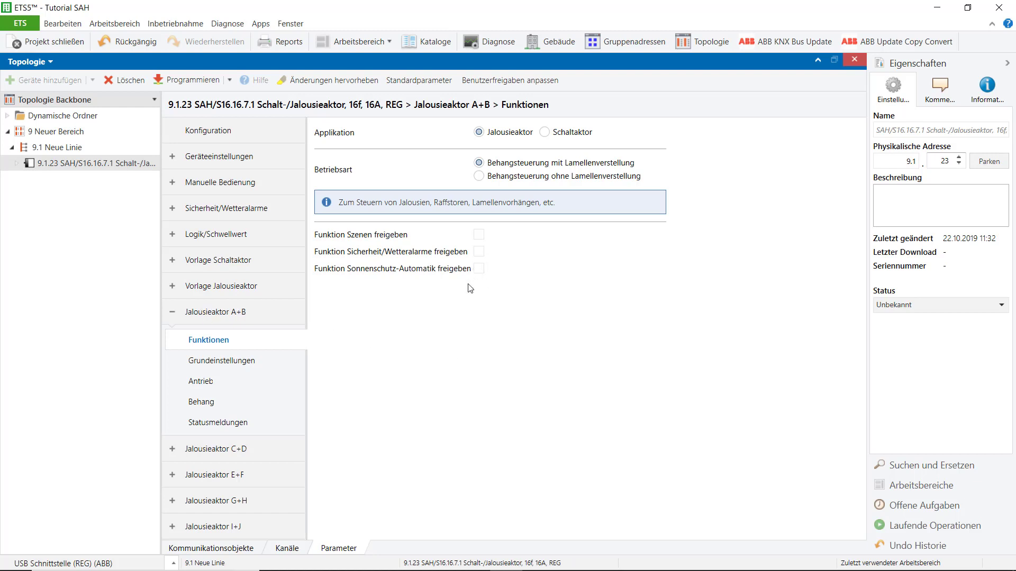
pyautogui.click(235, 360)
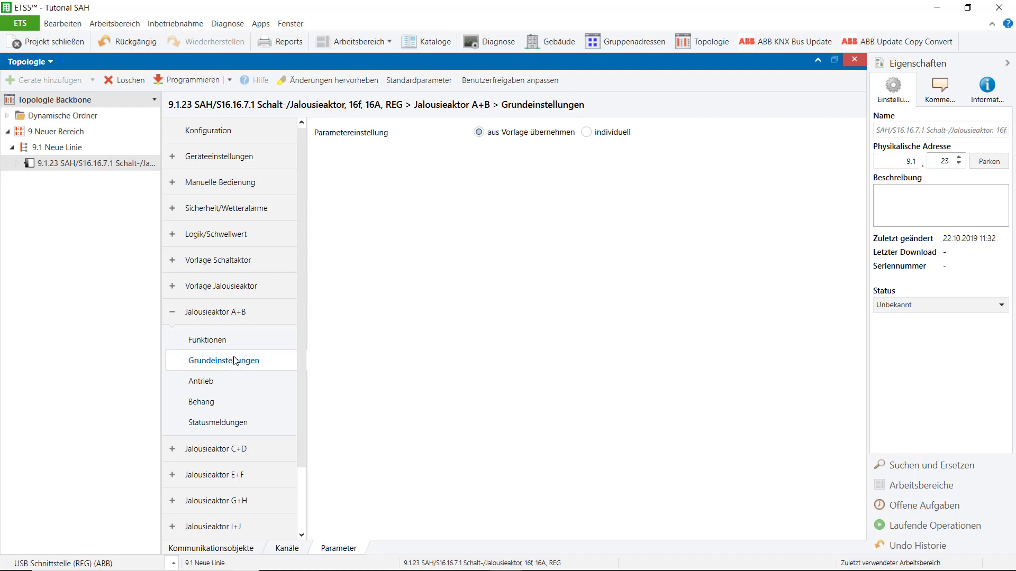
pyautogui.click(220, 388)
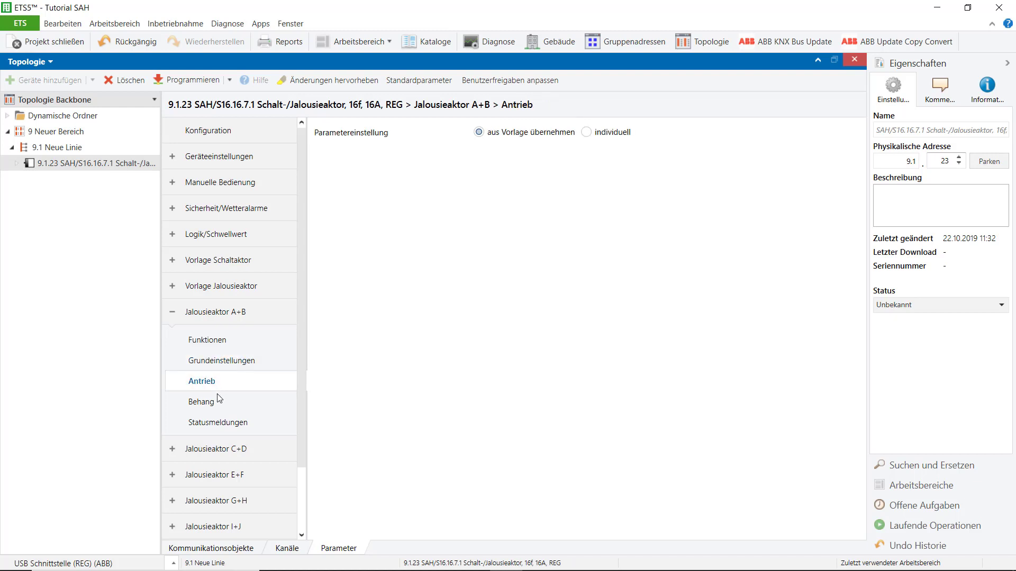
pyautogui.click(215, 403)
pyautogui.click(217, 426)
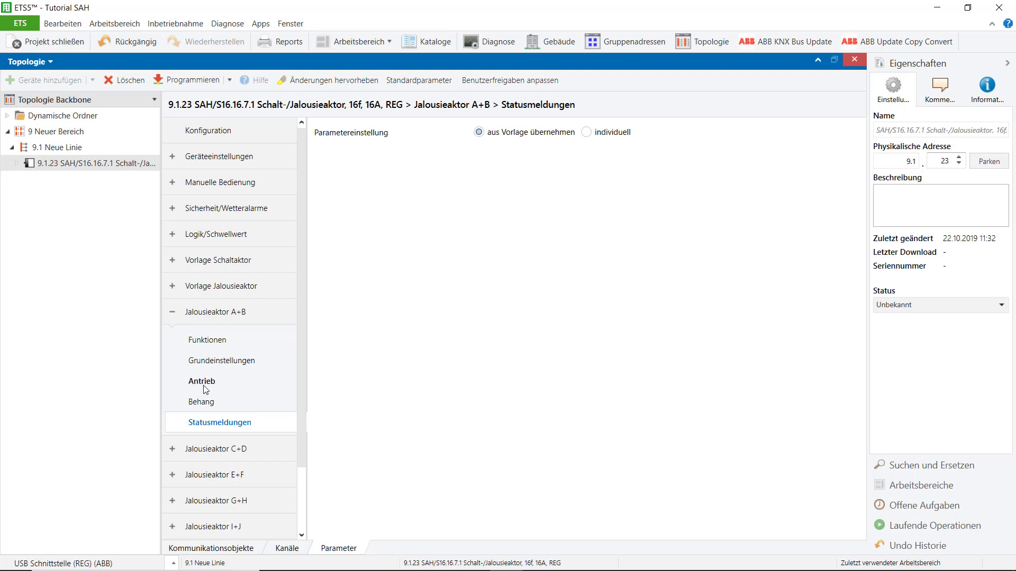
# Try individuell for the Behang parameters of Jalousieaktor A+B, check the communication object list, and restore "aus Vorlage übernehmen".
pyautogui.click(204, 403)
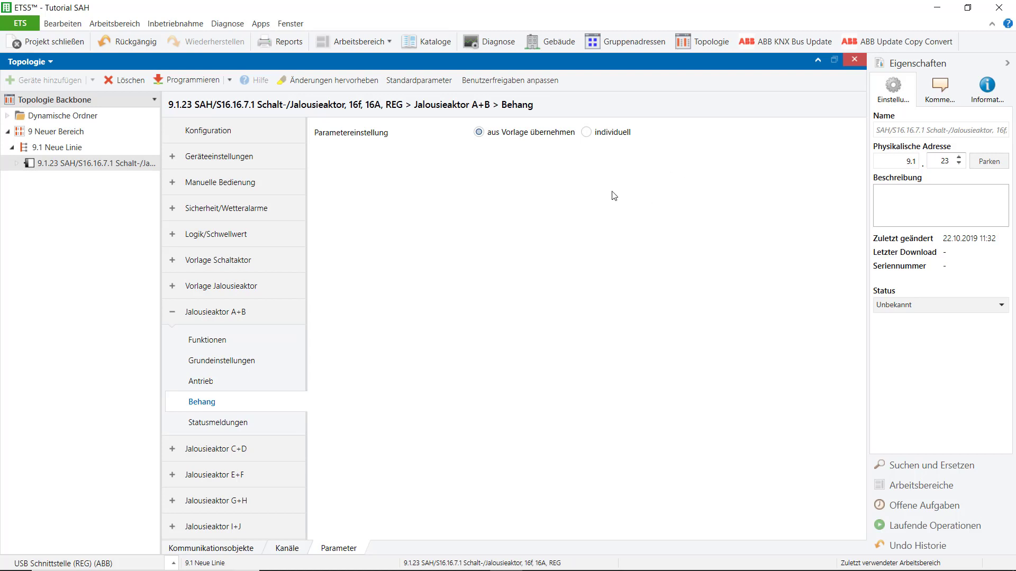
pyautogui.click(587, 132)
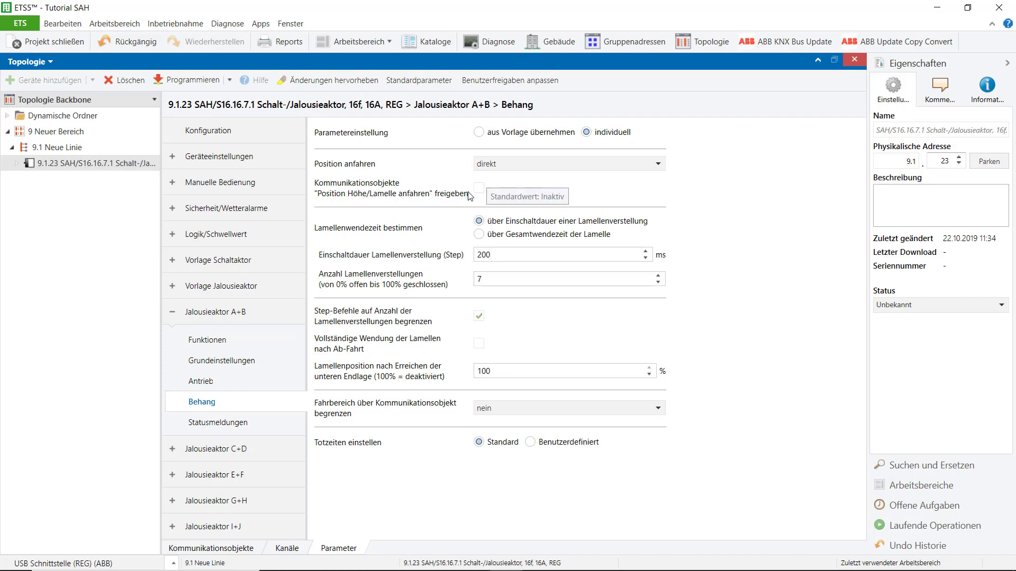
pyautogui.click(225, 552)
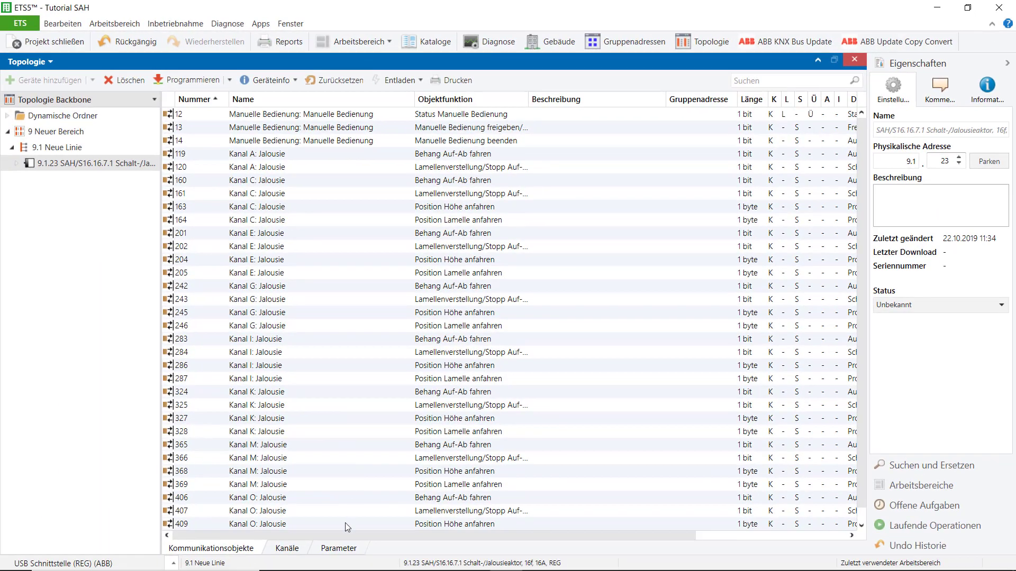
pyautogui.click(334, 551)
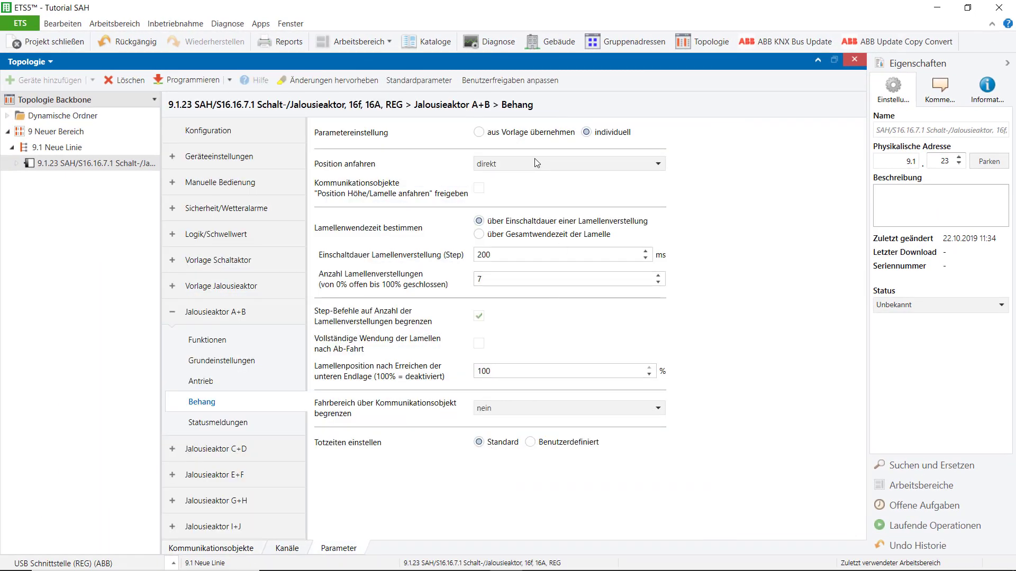
pyautogui.click(479, 134)
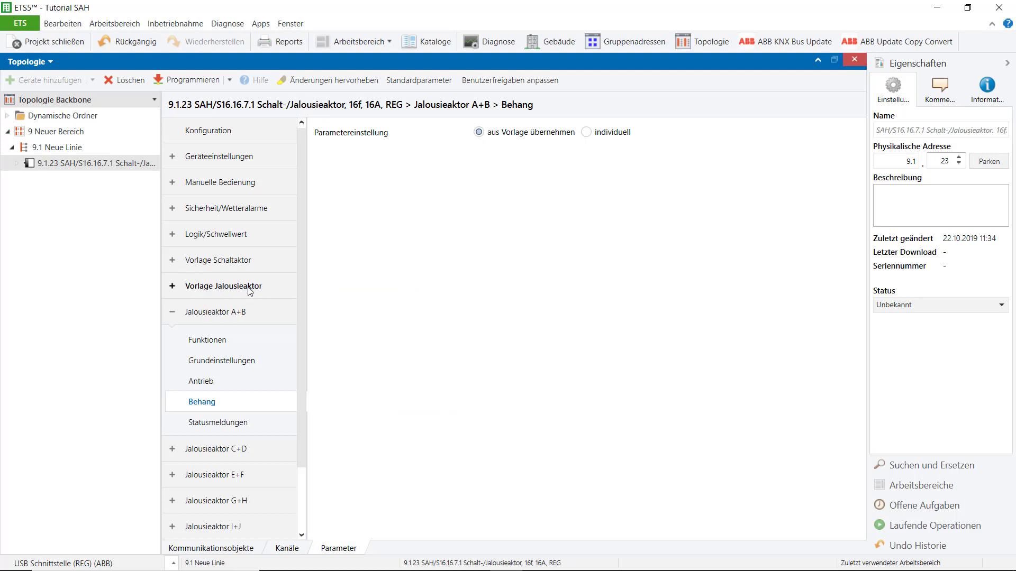
# Set the Parametereinstellung of Jalousieaktor A+B's Grundeinstellungen to individuell.
pyautogui.click(172, 316)
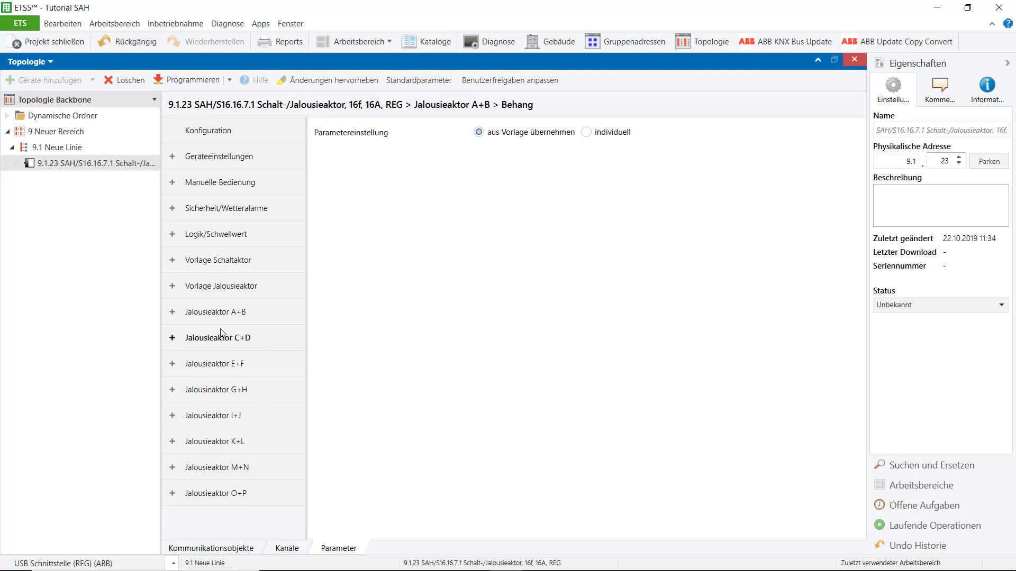
pyautogui.click(202, 322)
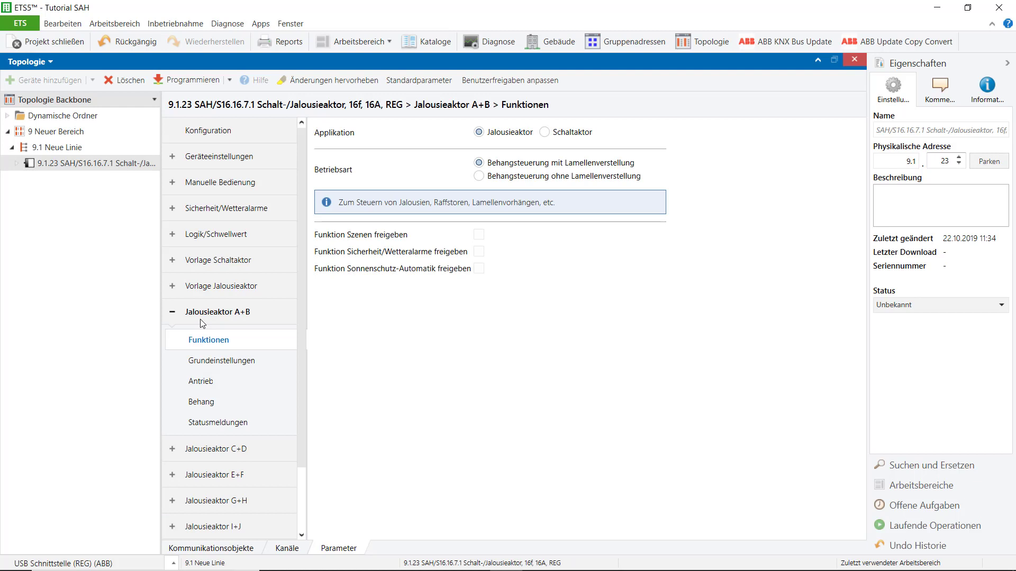
pyautogui.click(220, 361)
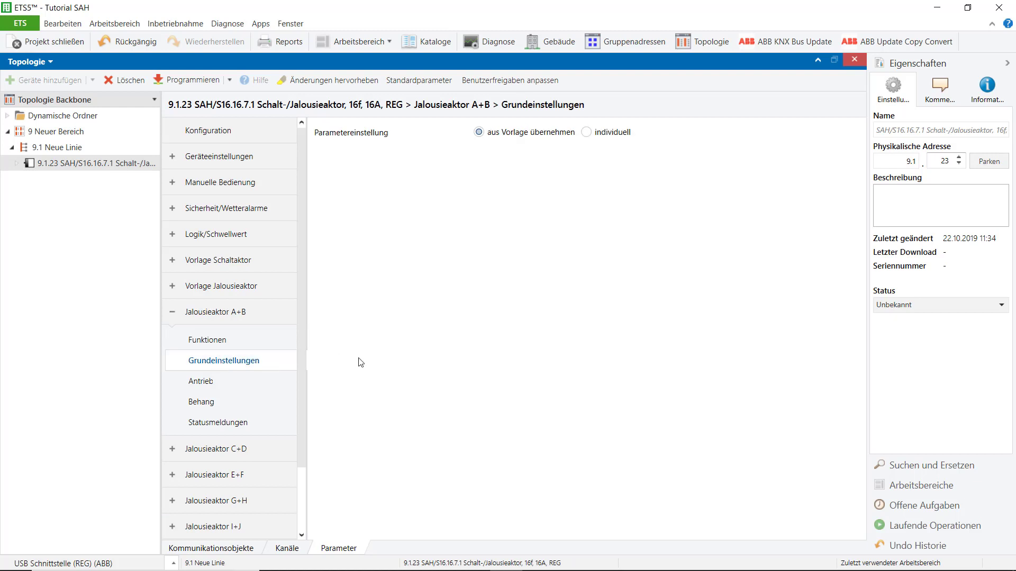
pyautogui.click(586, 133)
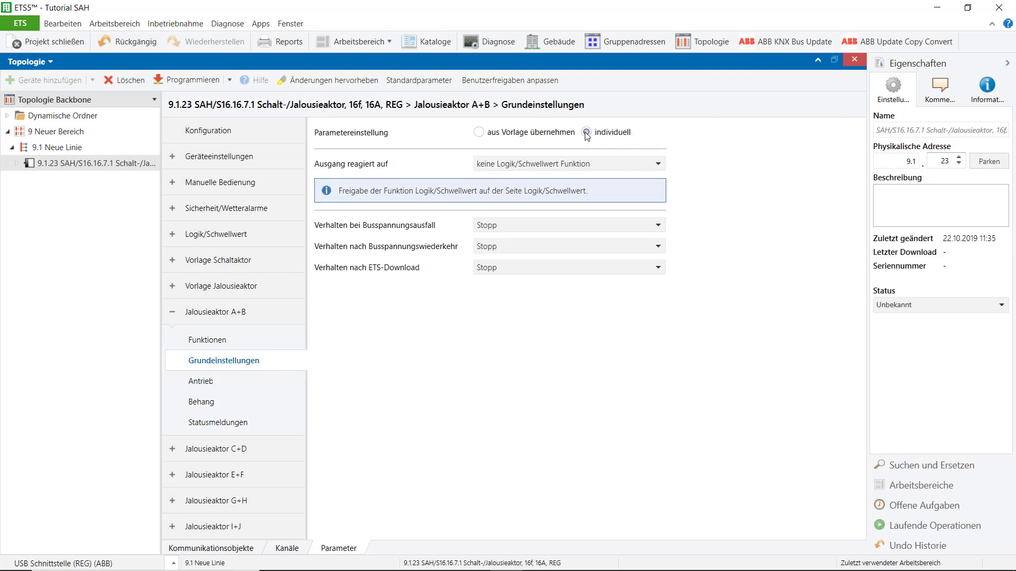